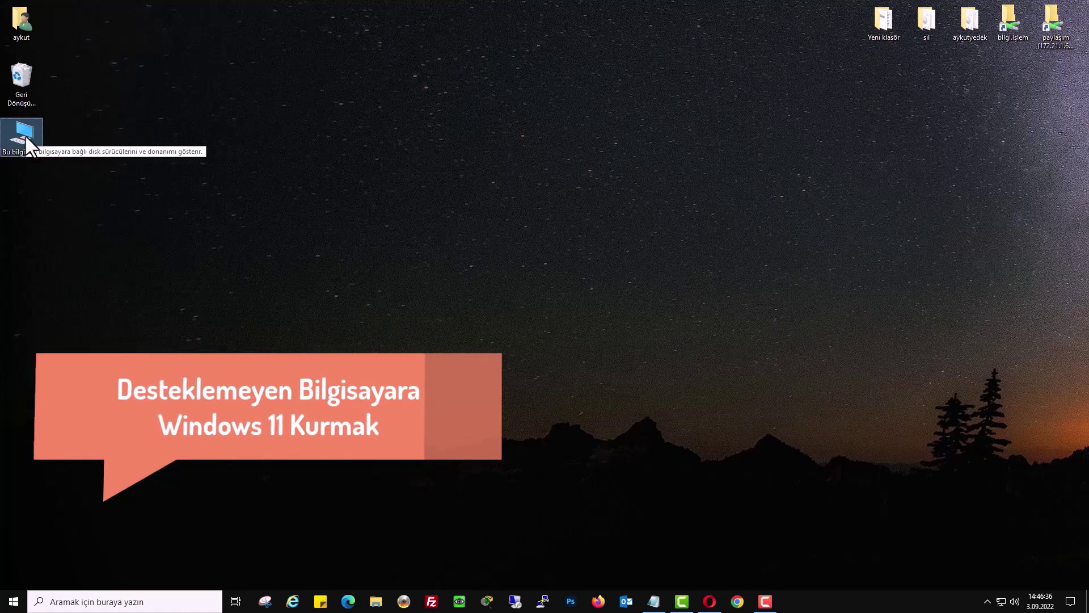
- Check the contents of the removable disk (F:) in Bu bilgisayar, and close the window
double_click(26, 136)
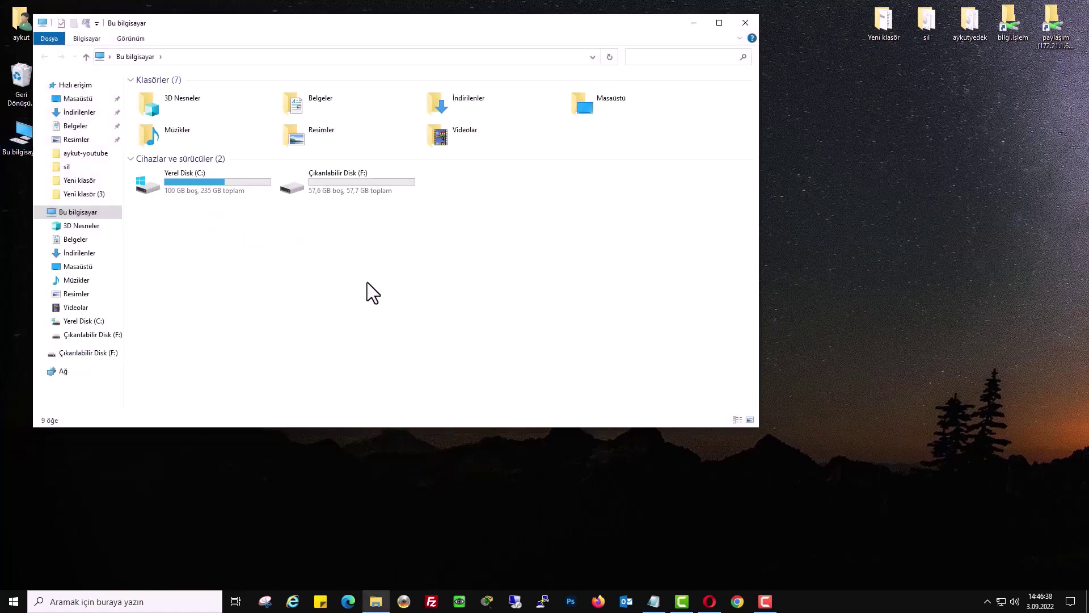
click(344, 181)
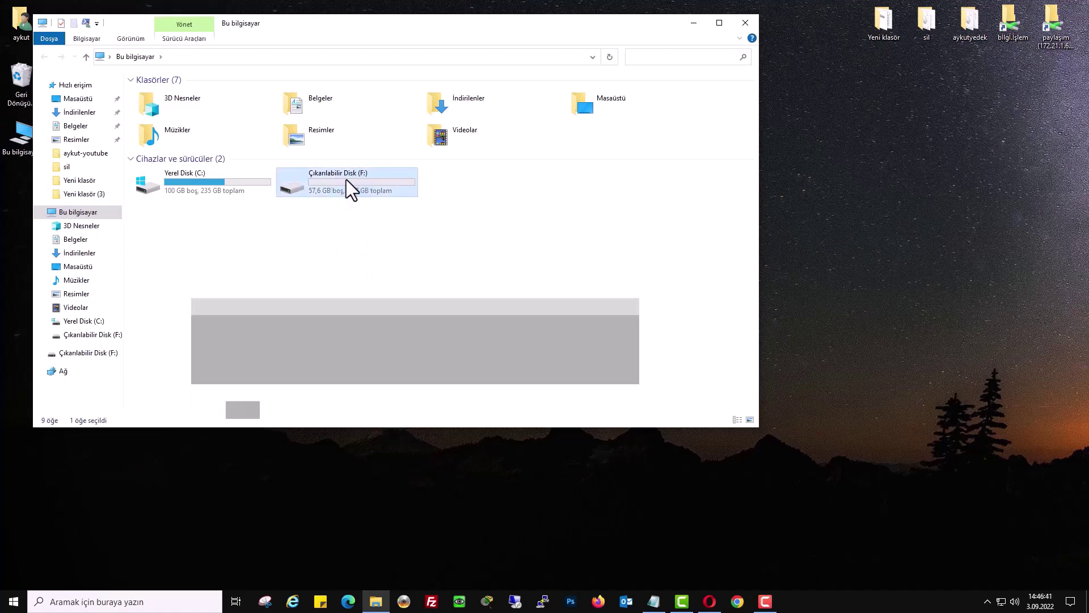
double_click(346, 179)
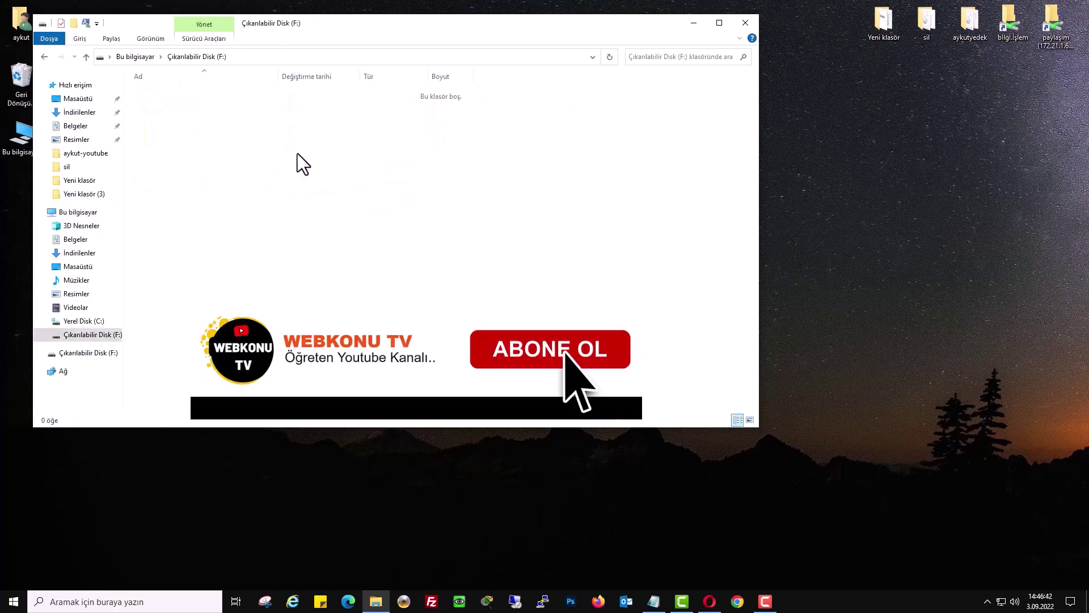
click(44, 56)
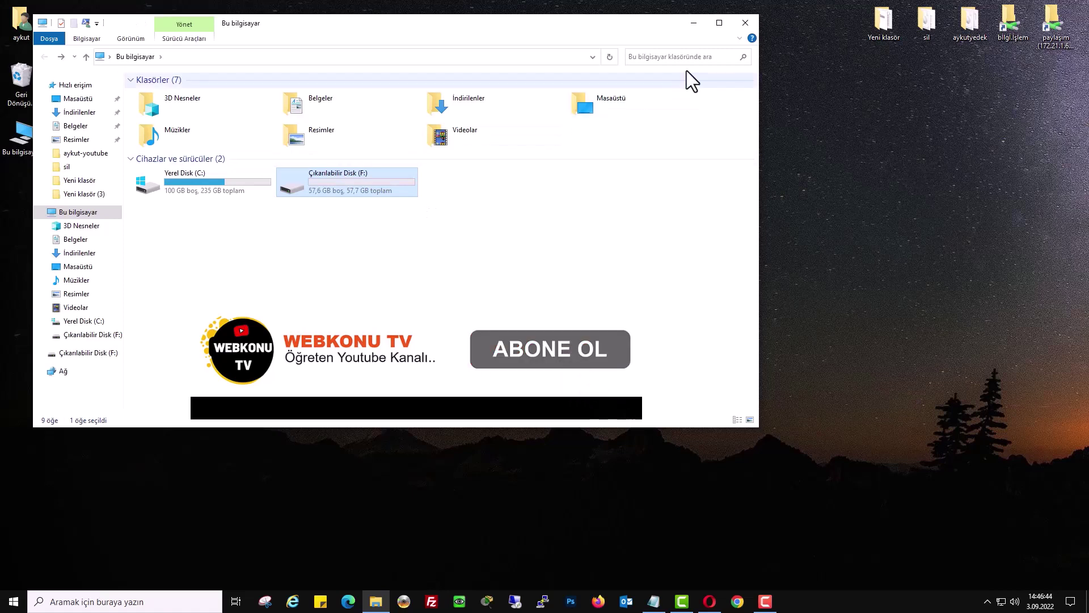
click(745, 23)
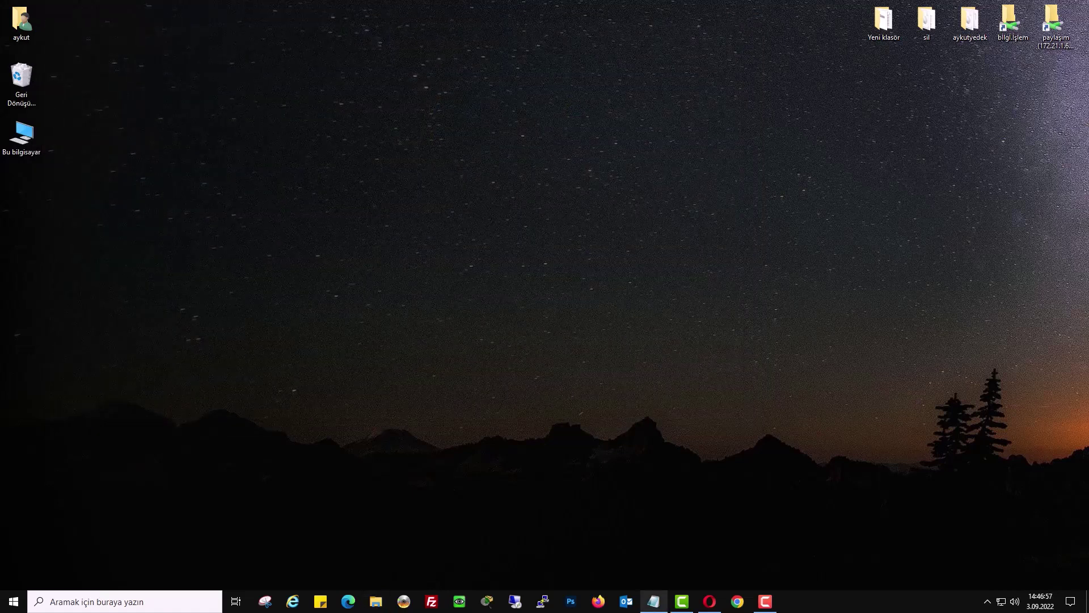
click(654, 601)
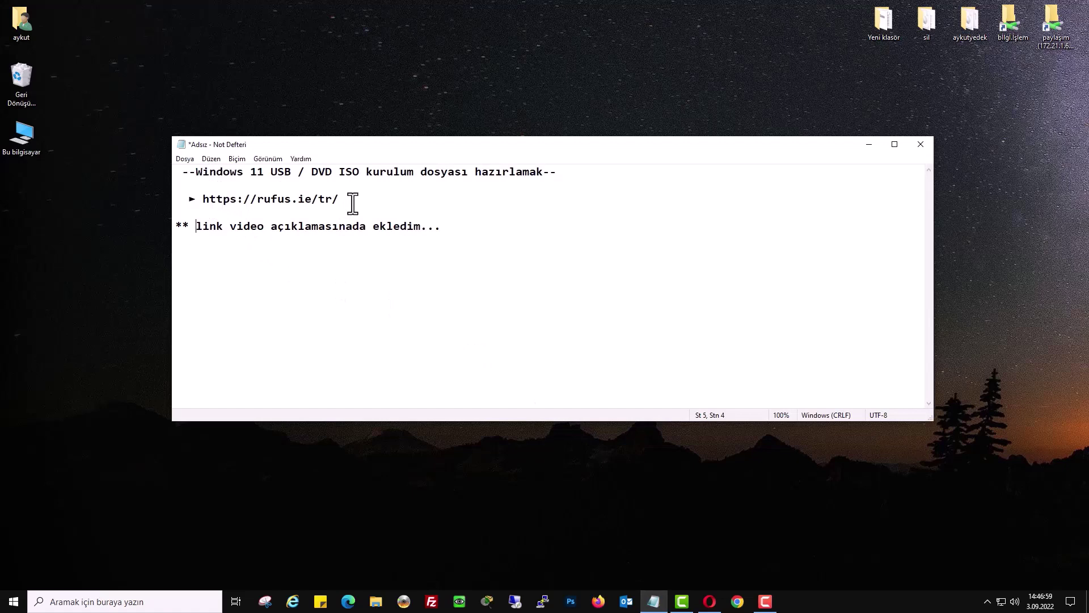
drag(353, 202, 206, 212)
key(ctrl+c)
right_click(233, 200)
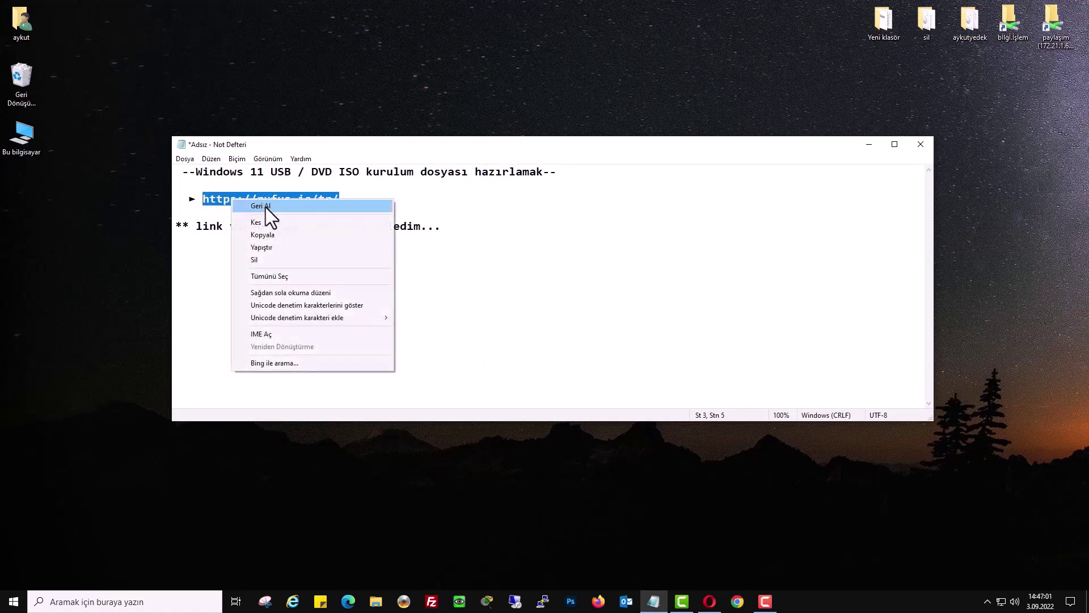
click(284, 243)
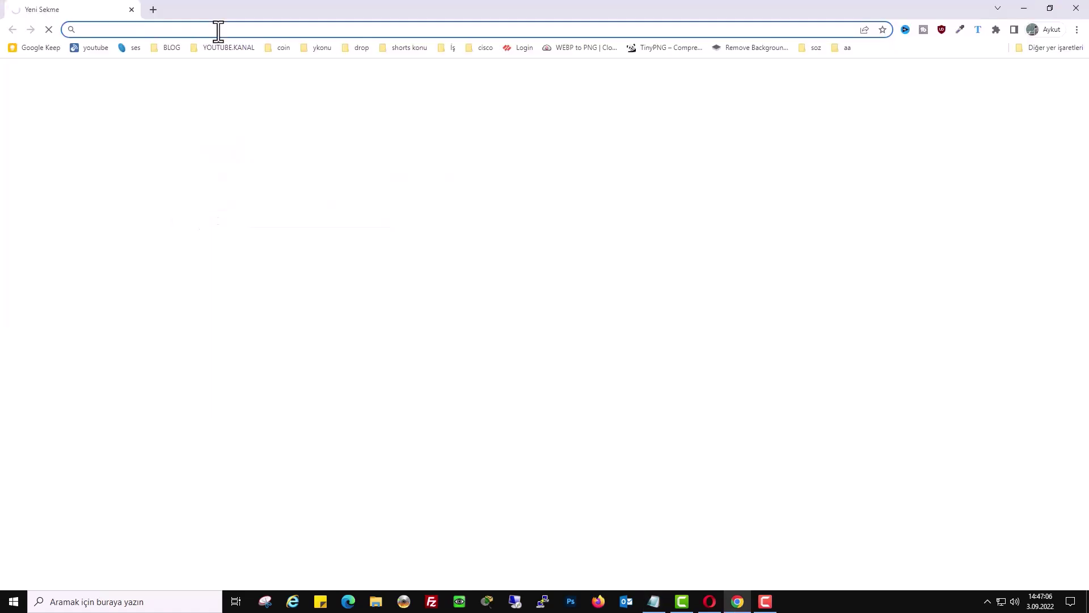
key(ctrl+v)
key(Return)
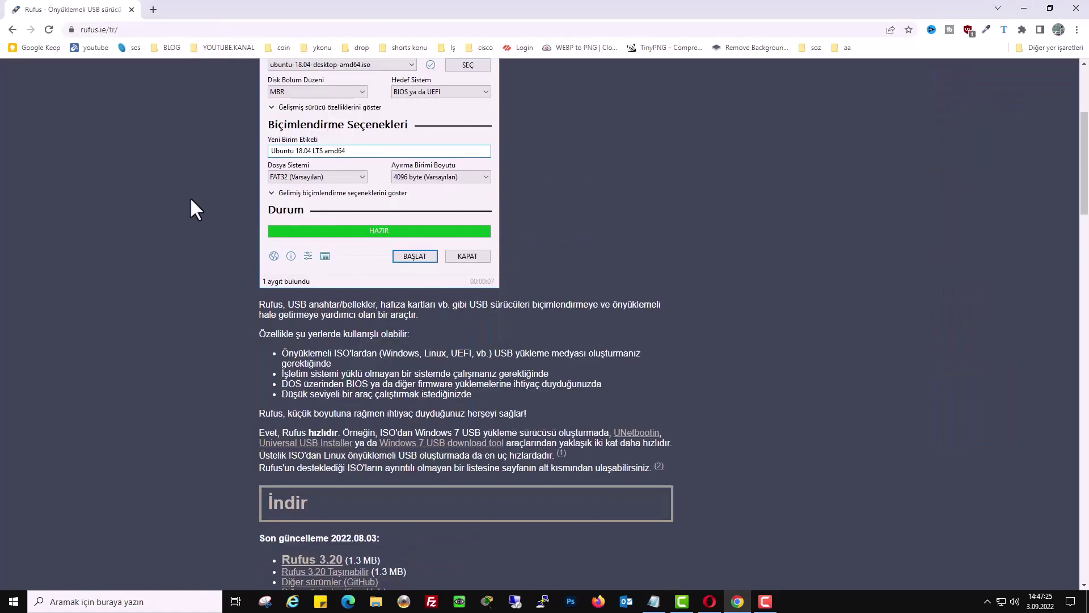
- Download Rufus 3.20 from the page's İndir section and save rufus-3.20.exe to the Masaüstü folder
scroll(190, 196, down, 3)
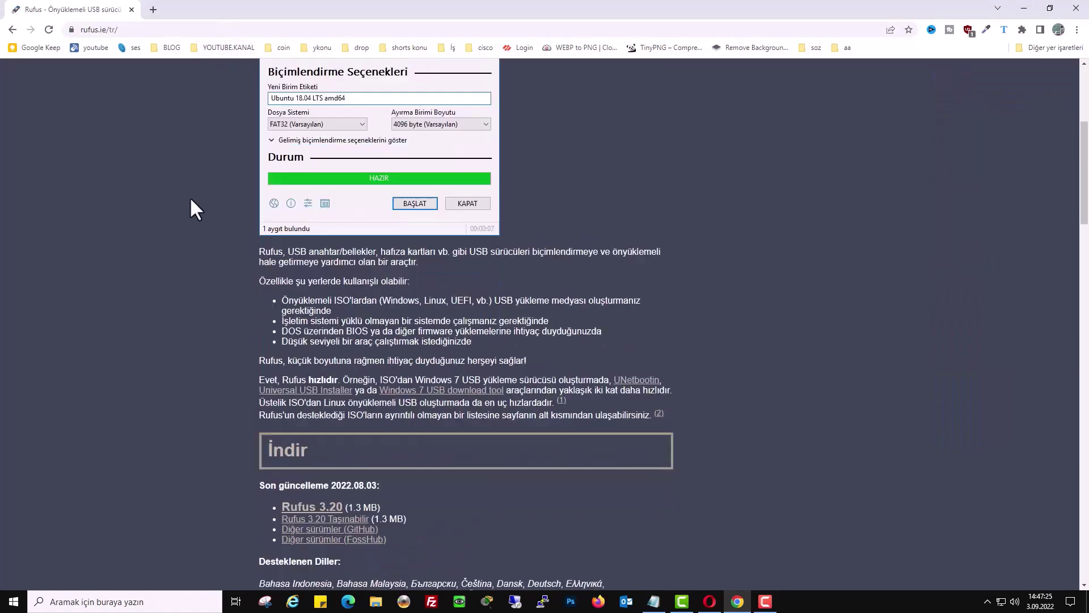
scroll(173, 179, down, 1)
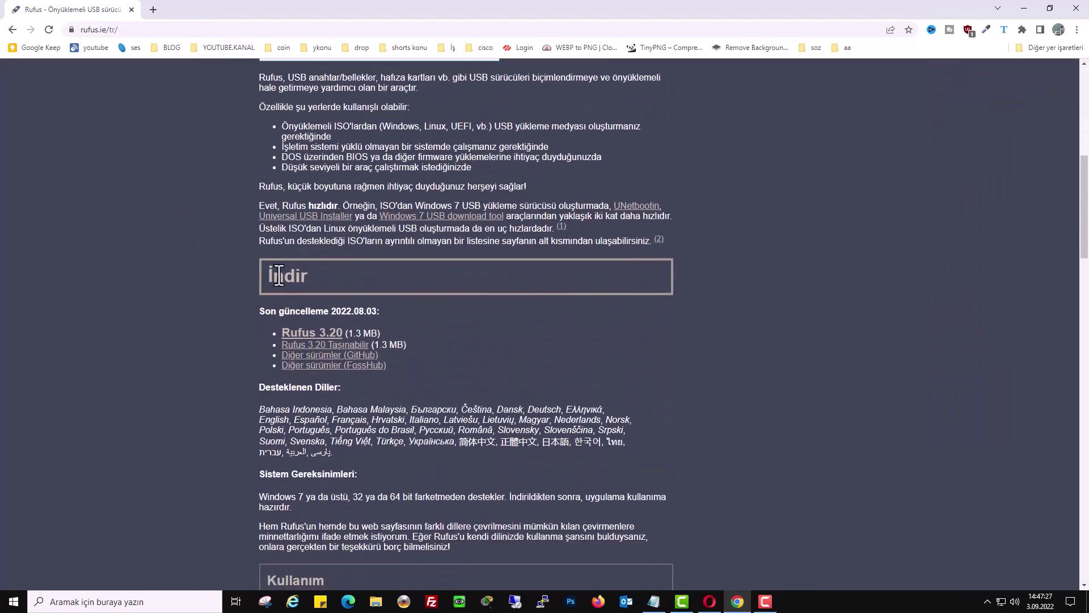
click(313, 336)
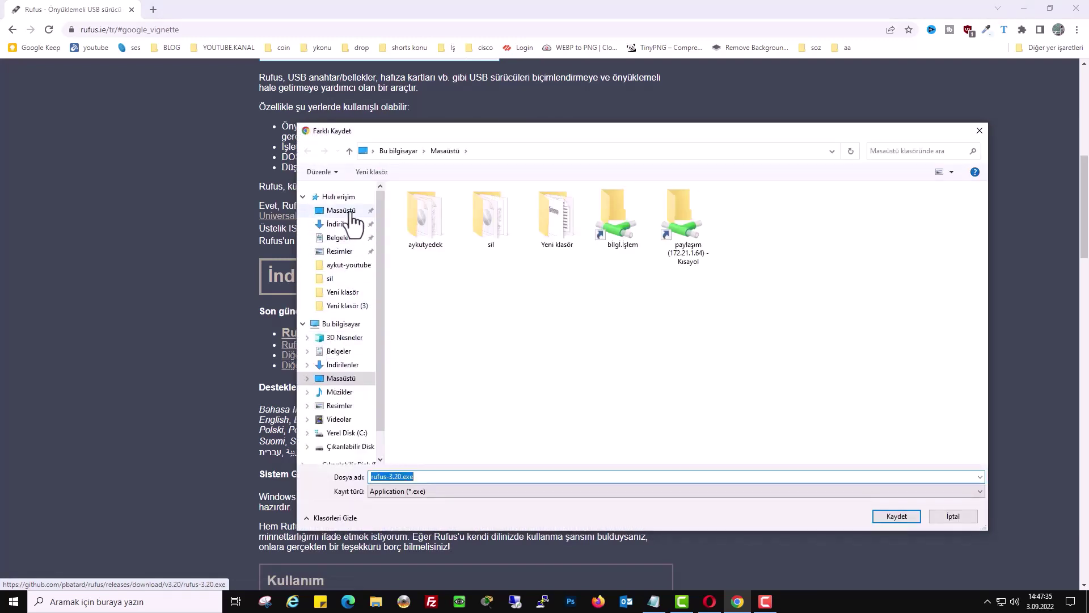
click(343, 210)
click(885, 516)
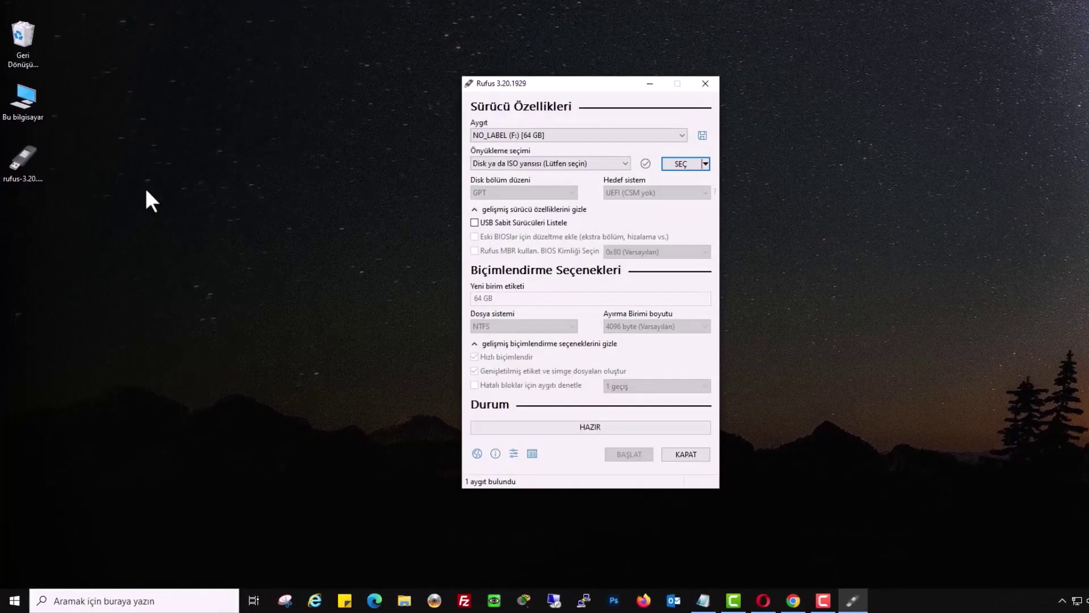
- In Rufus, keep NO_LABEL (F:) [64 GB] as the device and choose Disk ya da ISO yansısı as the boot selection
click(577, 138)
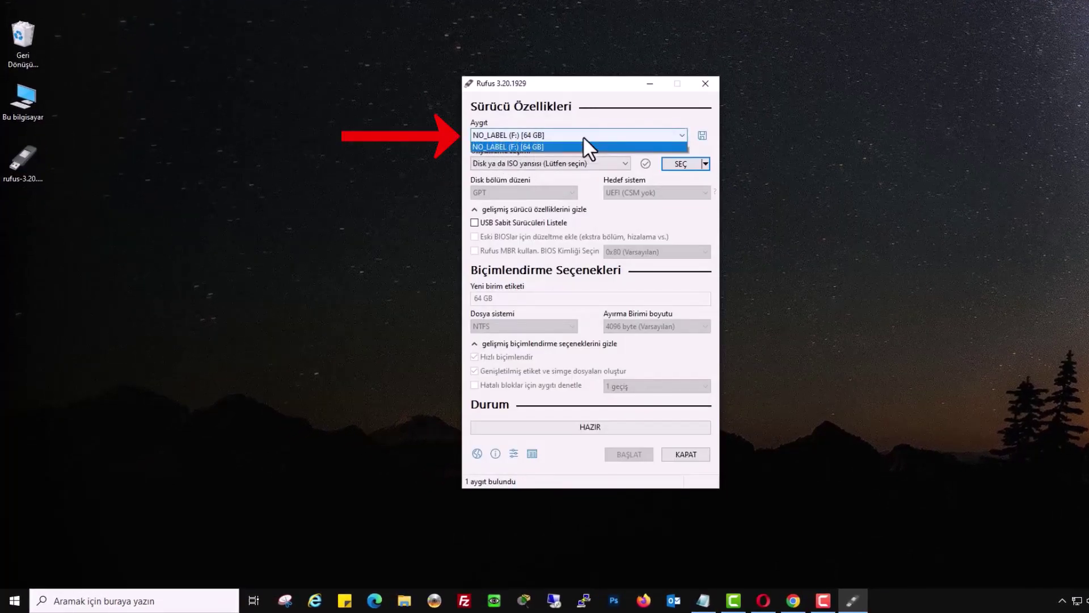
click(583, 136)
click(546, 163)
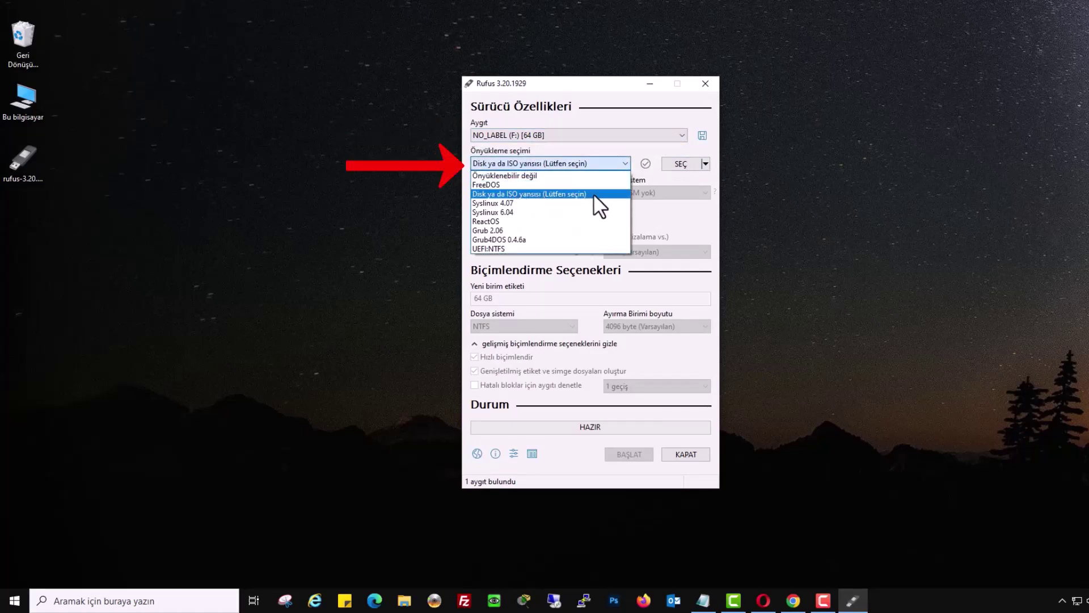
click(593, 193)
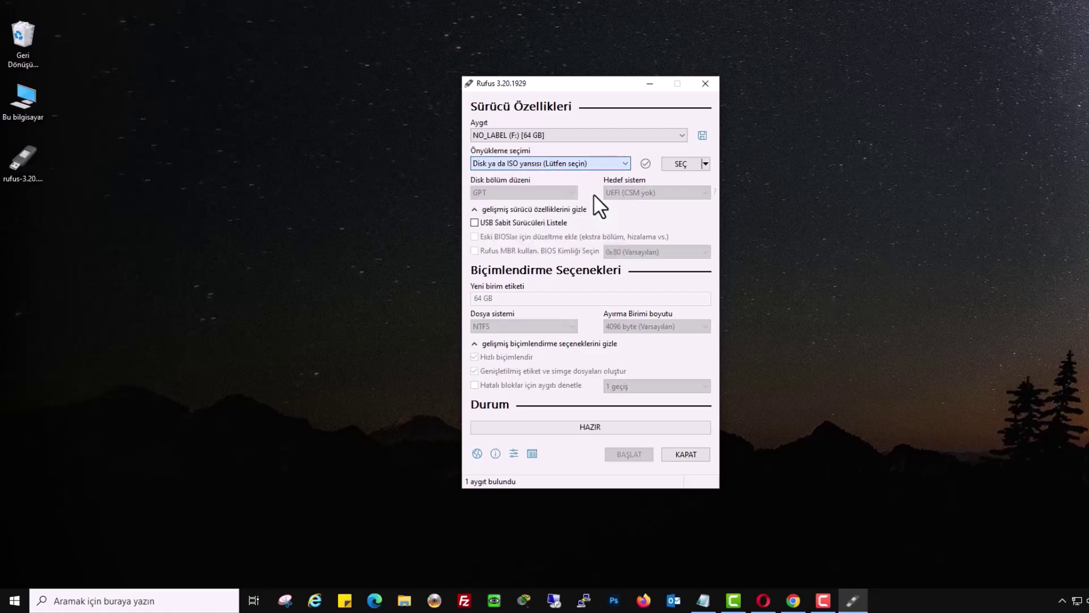
- Switch the image source from SEÇ to İNDİR and choose Windows 11 as the version to download
click(706, 163)
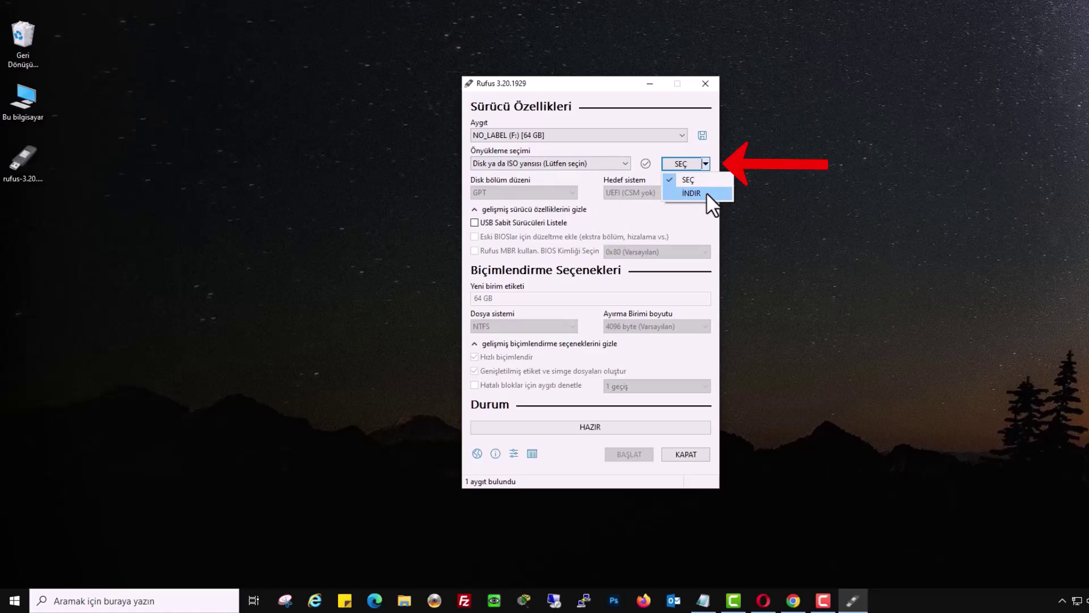
click(707, 193)
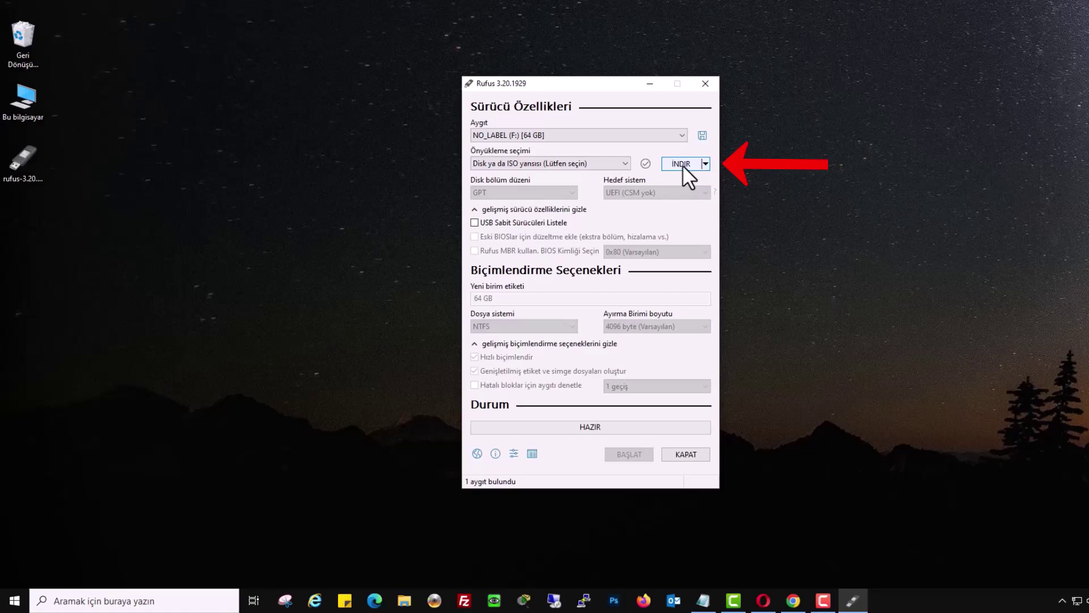
click(683, 165)
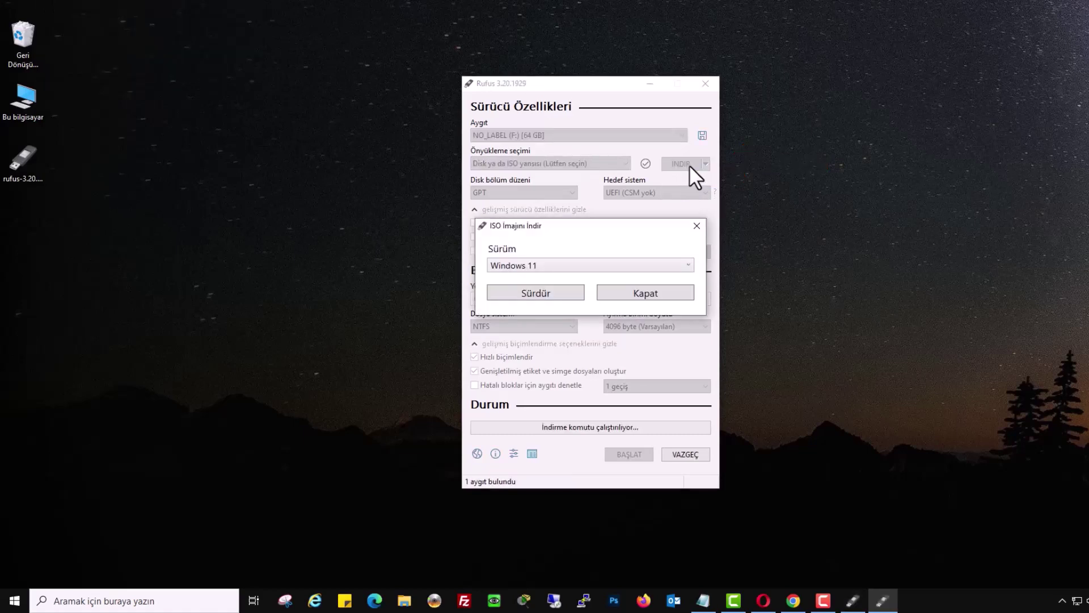
click(618, 262)
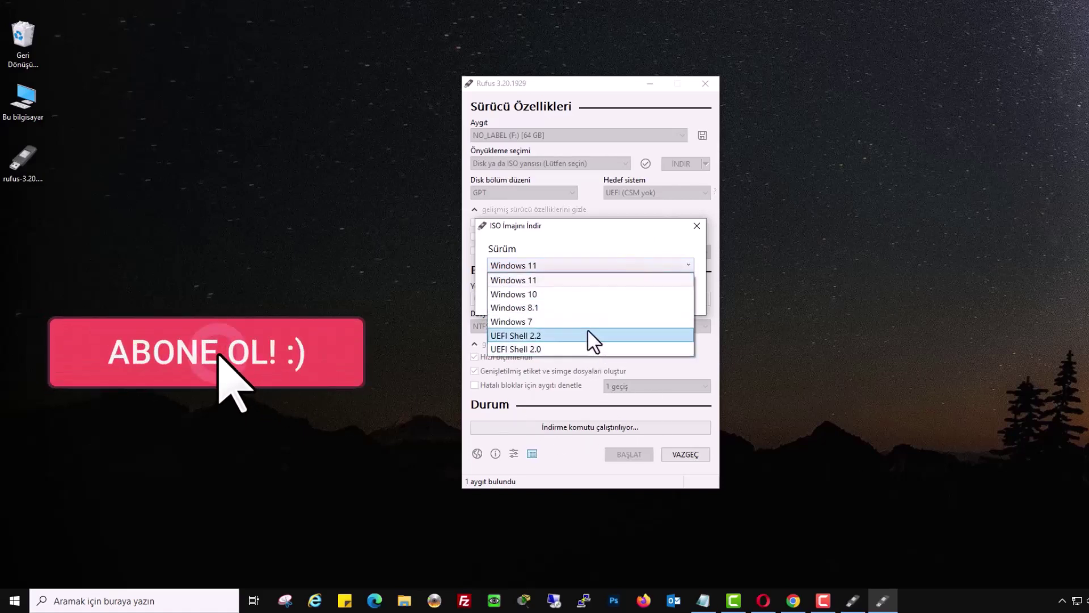
click(579, 282)
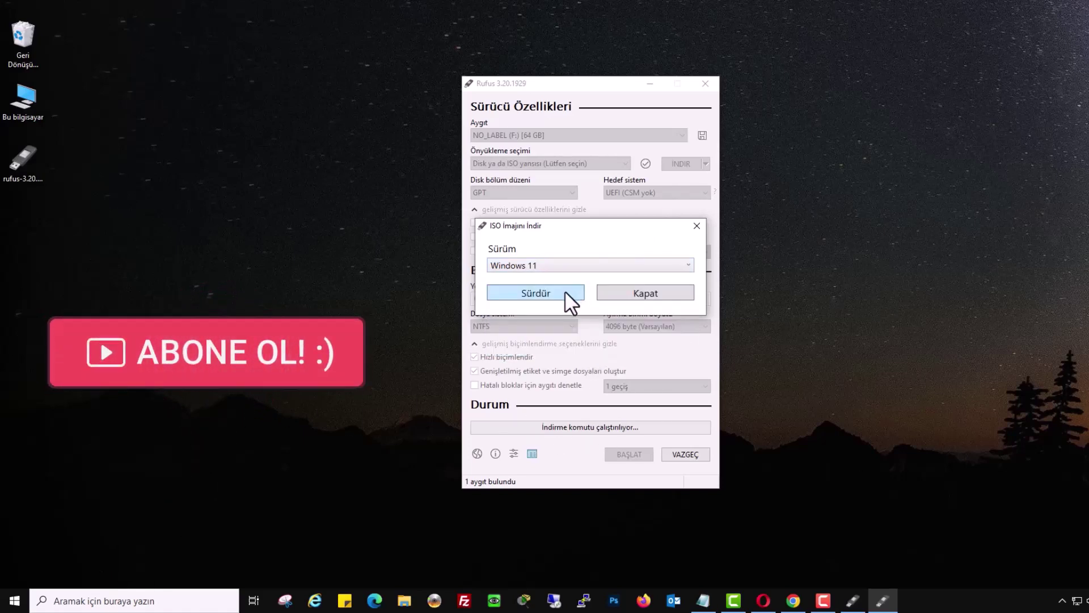
click(565, 292)
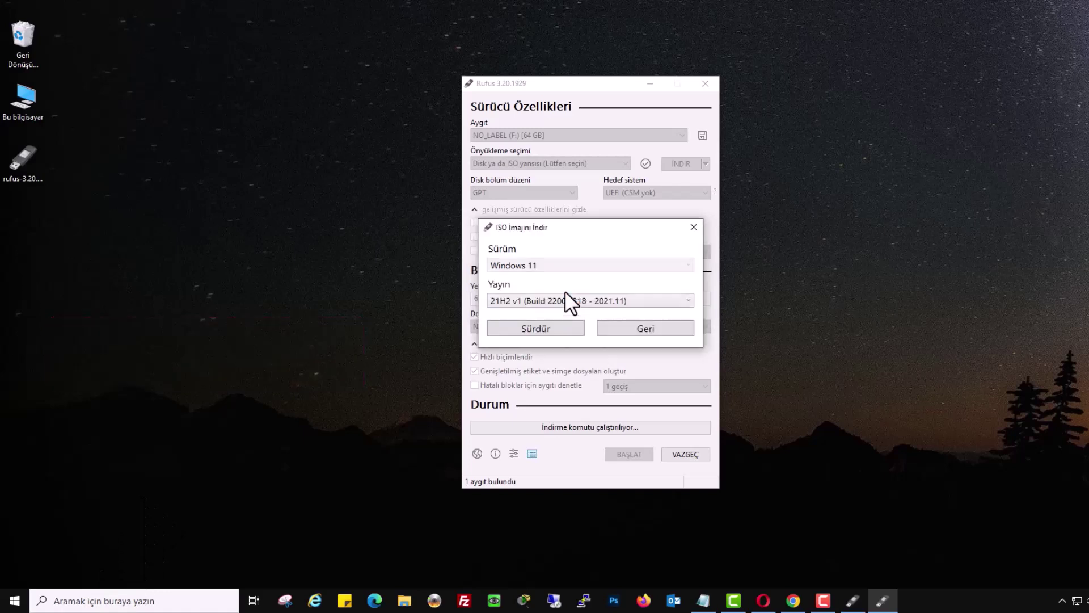
- Choose release 21H2 v1 (Build 22000.318 - 2021.11) and set Türkçe as the language of the Windows 11 image
click(571, 301)
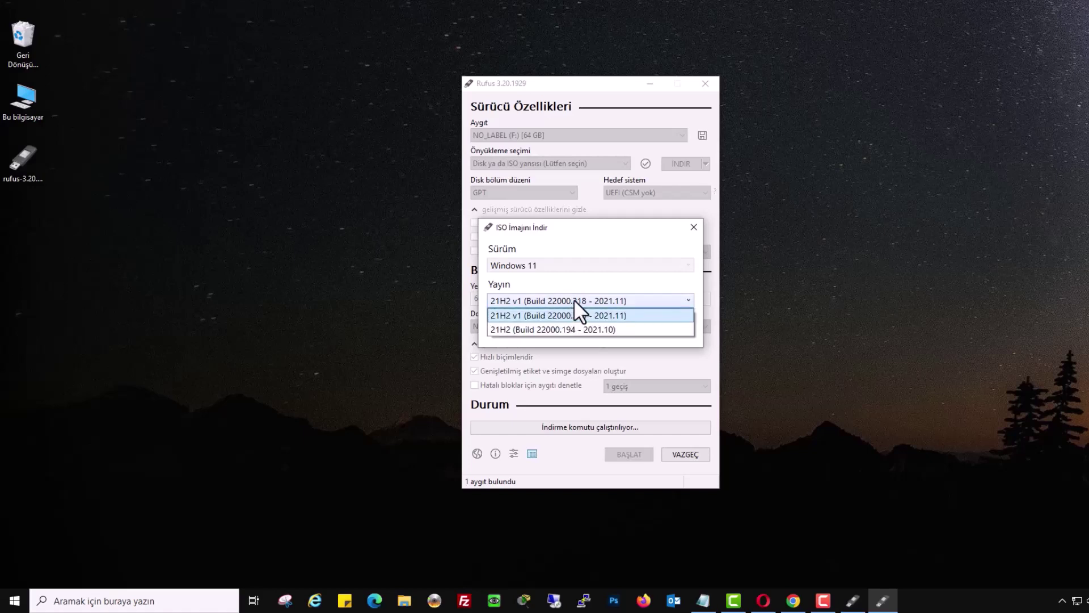
click(617, 314)
click(553, 331)
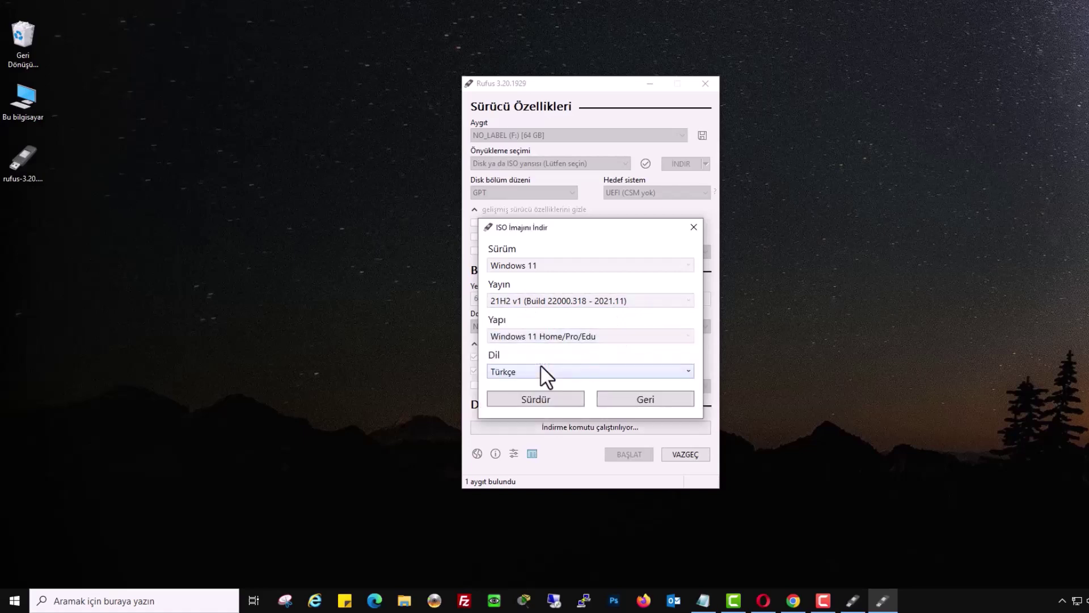
click(541, 368)
drag(688, 545, 684, 583)
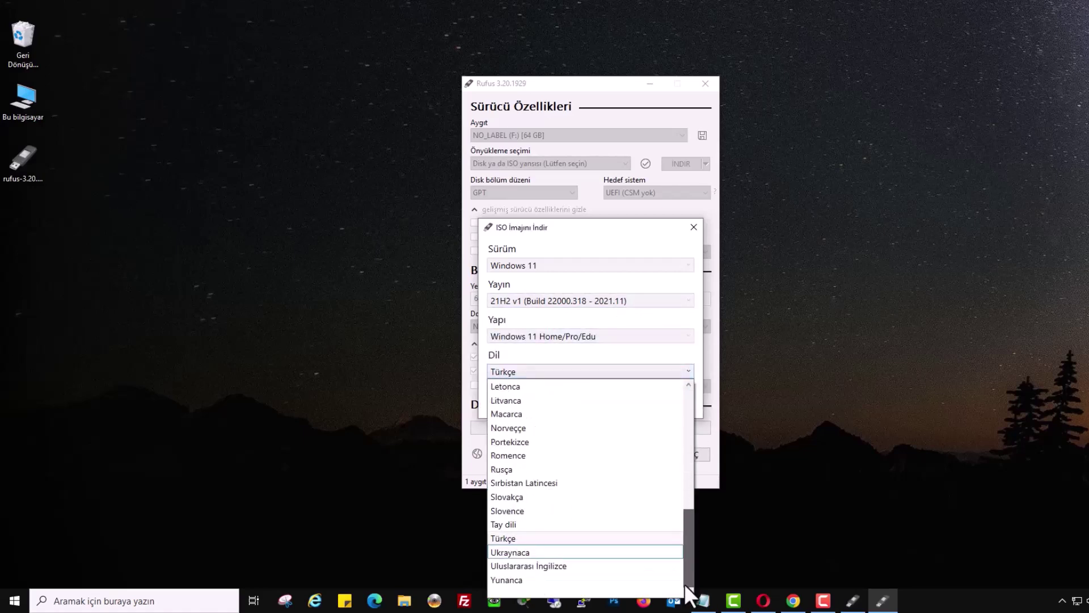
click(522, 538)
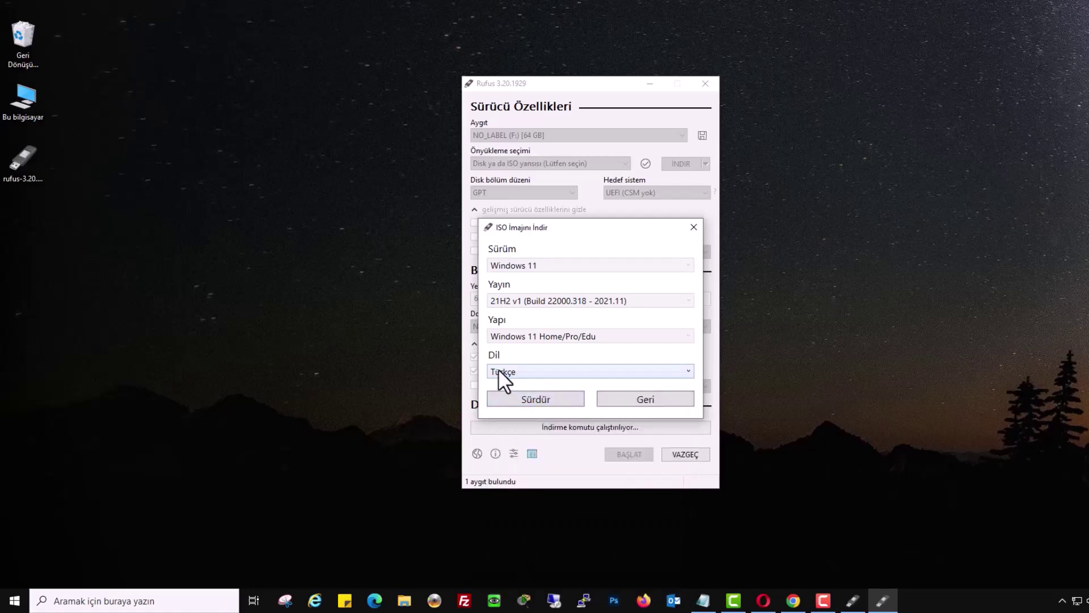
click(548, 398)
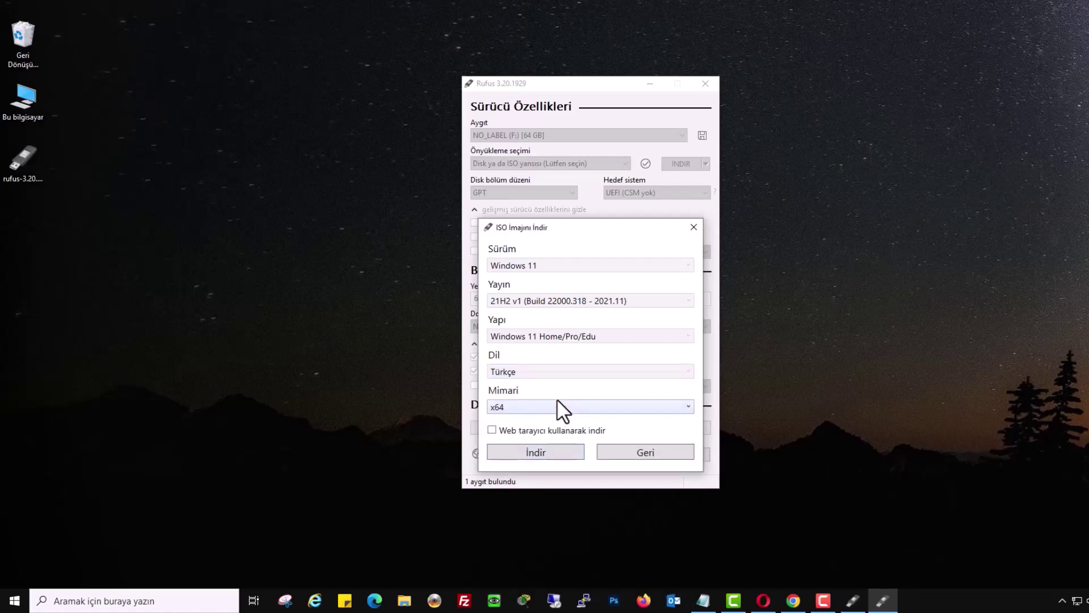
- Choose the x64 architecture and download the image to Masaüstü as Win11_Turkish_x64v1.iso
click(557, 398)
click(561, 419)
click(564, 452)
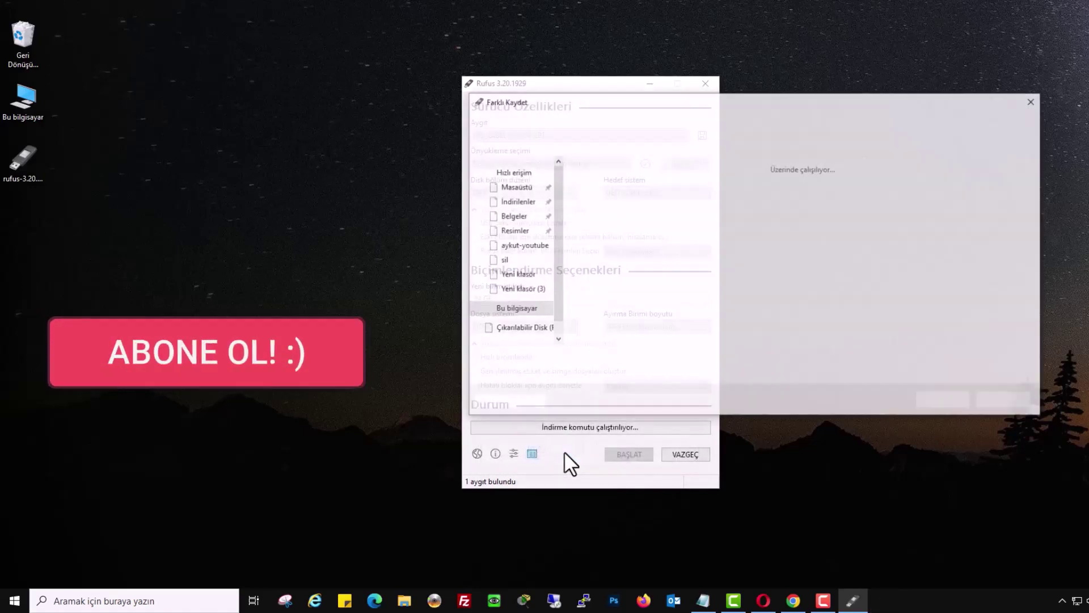
click(519, 254)
click(572, 358)
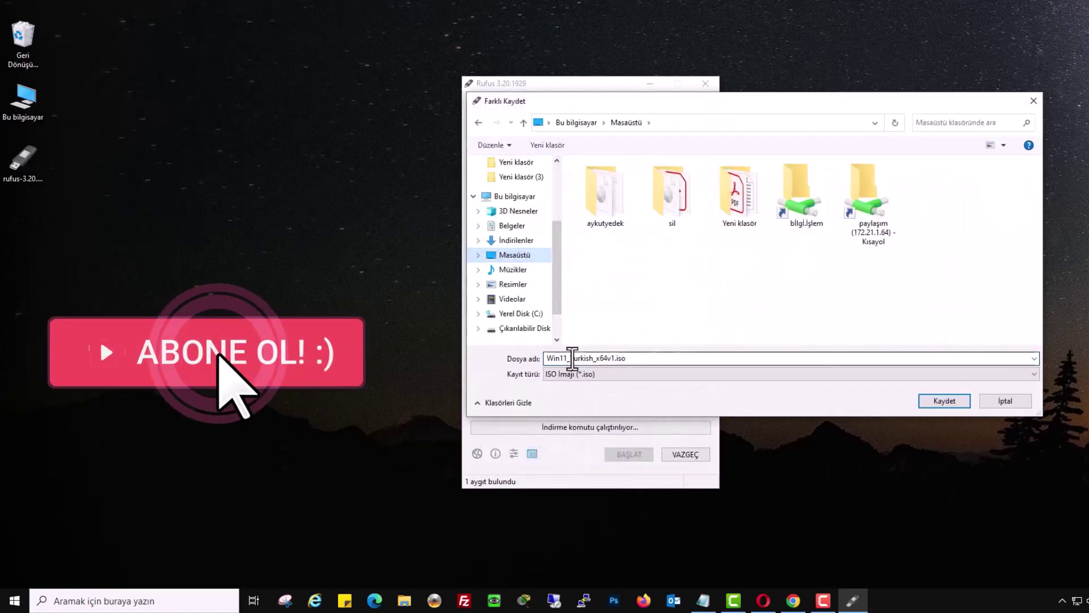
click(943, 401)
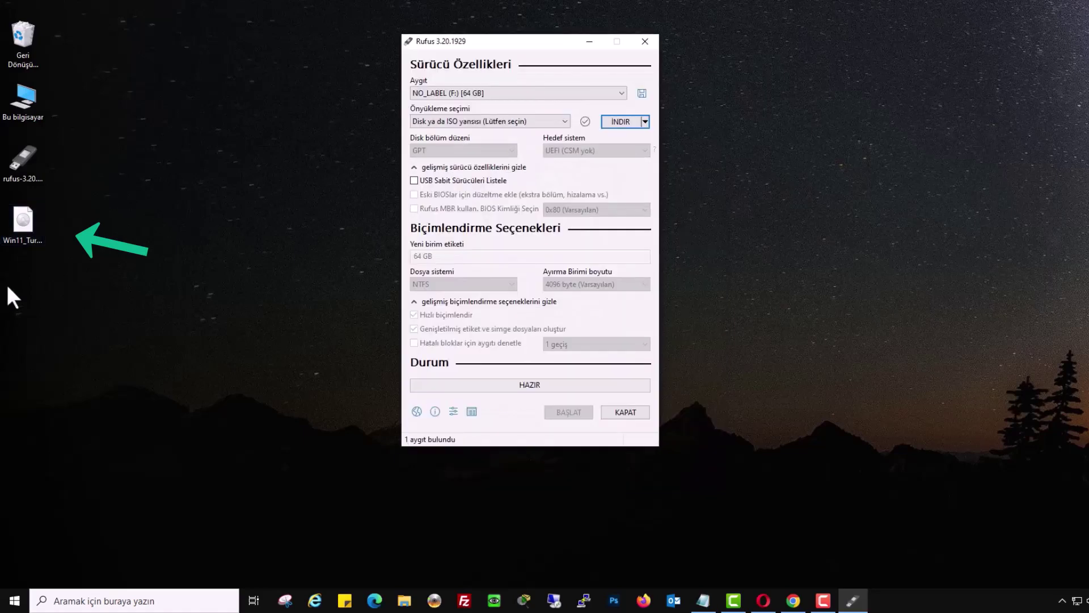
- Switch the image source back to SEÇ and load Win11_Turkish_x64v1.iso from Masaüstü as the boot image
click(14, 250)
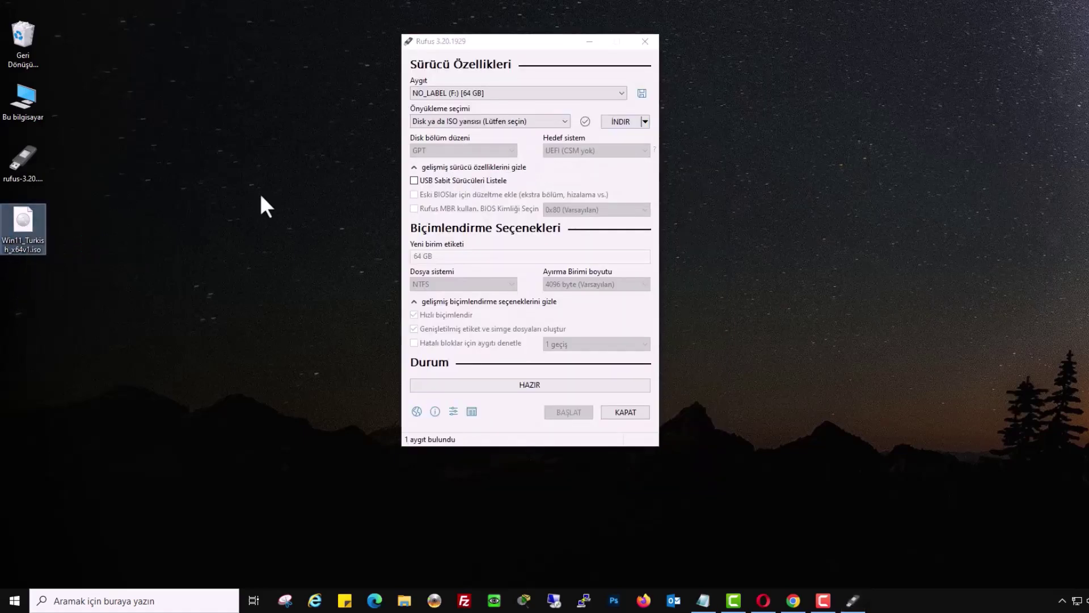
click(645, 121)
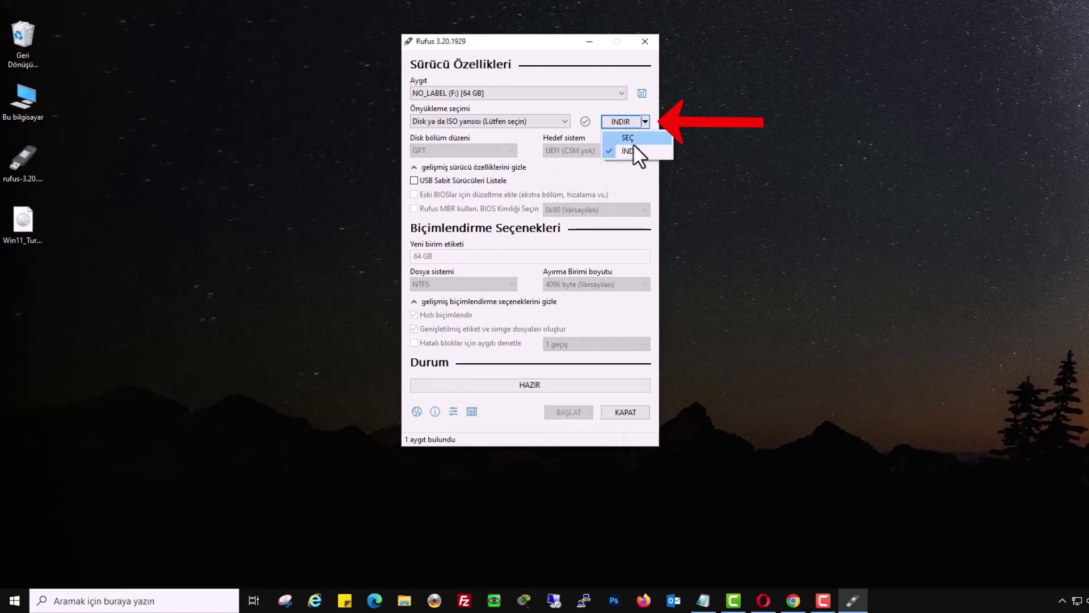
click(635, 138)
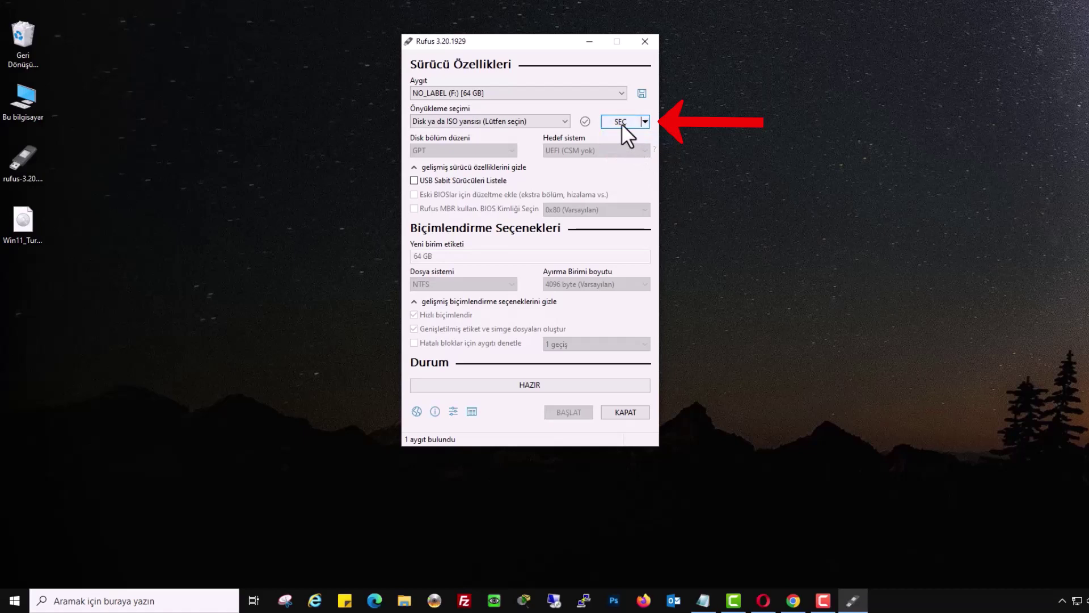
click(625, 123)
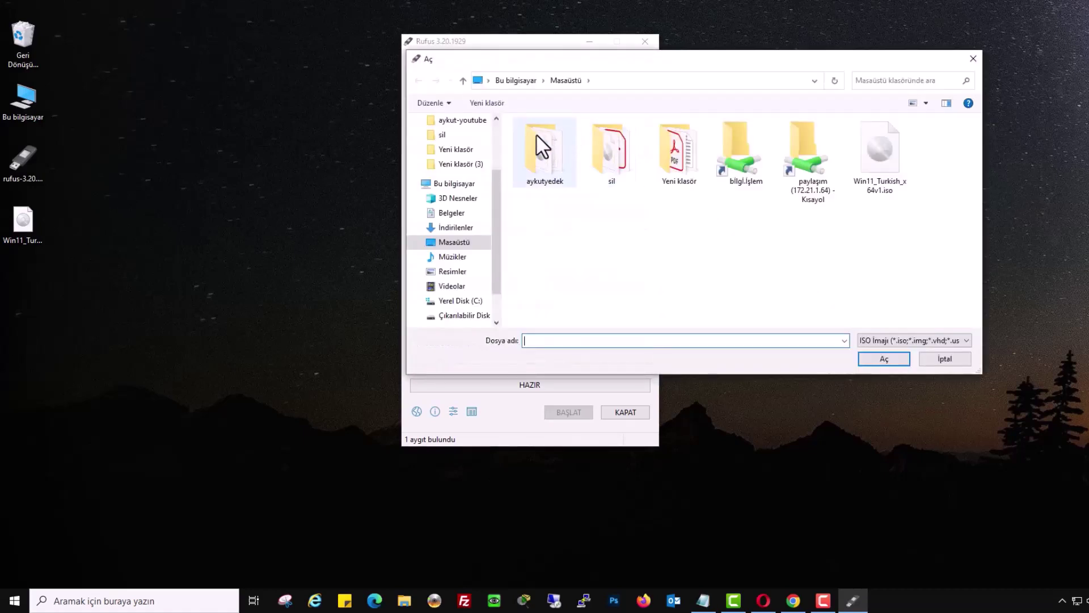
double_click(883, 163)
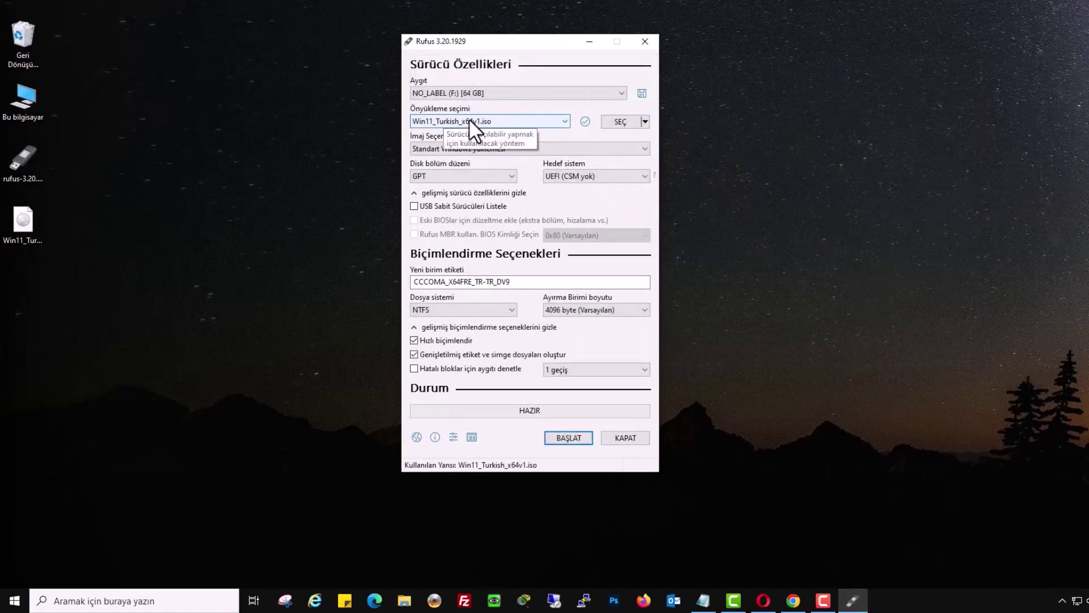
- Review the boot image, image option, partition scheme, target system and file system choices, keeping Standart Windows yüklemesi, GPT, UEFI (CSM yok) and NTFS
click(493, 124)
click(421, 124)
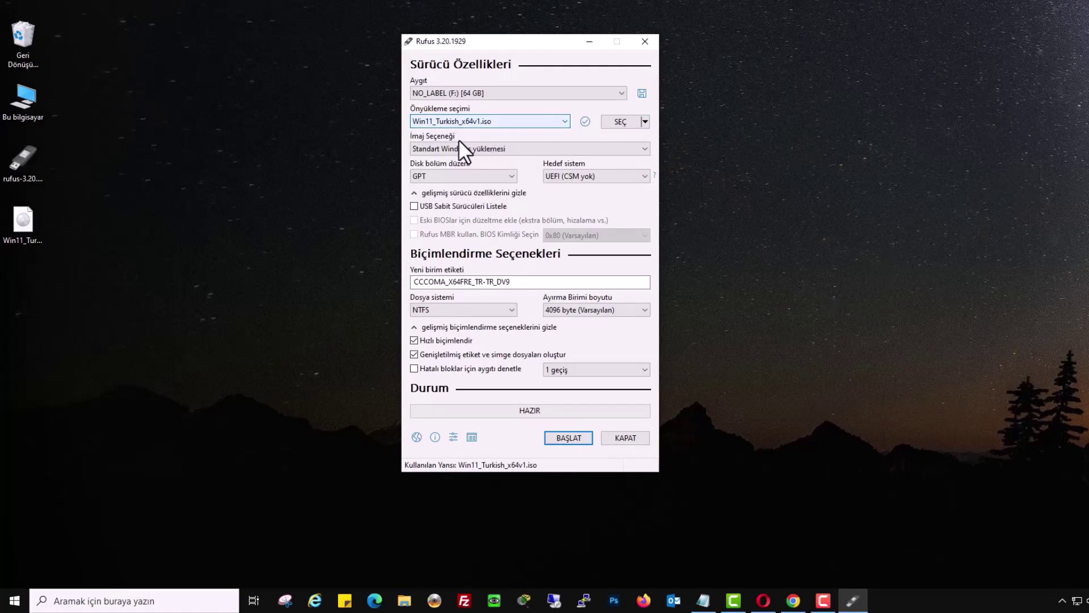
click(516, 148)
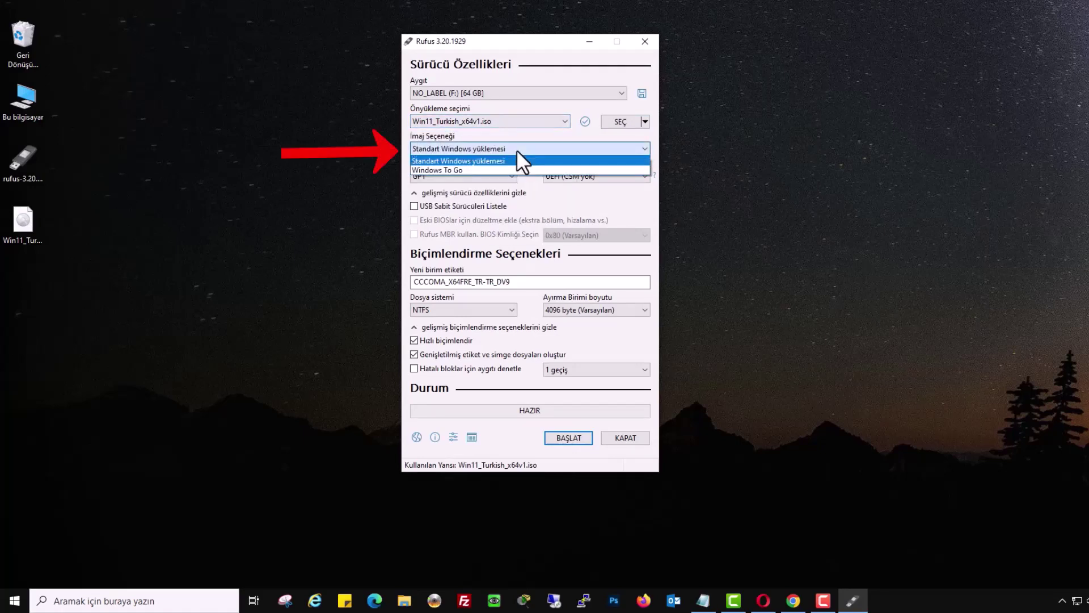
click(516, 149)
click(417, 173)
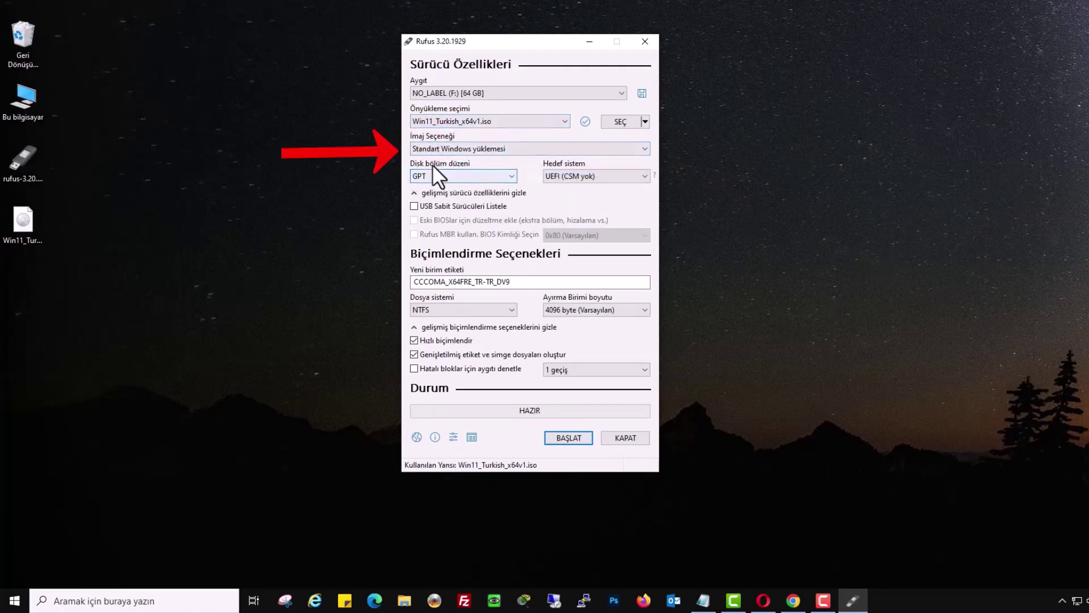
click(570, 177)
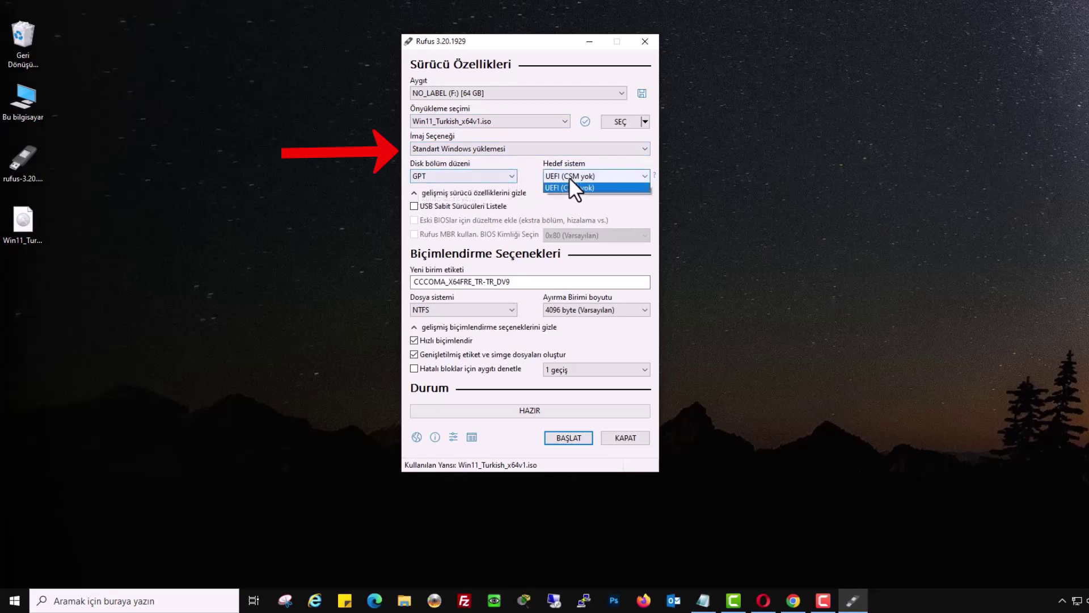
click(569, 177)
click(501, 176)
click(501, 176)
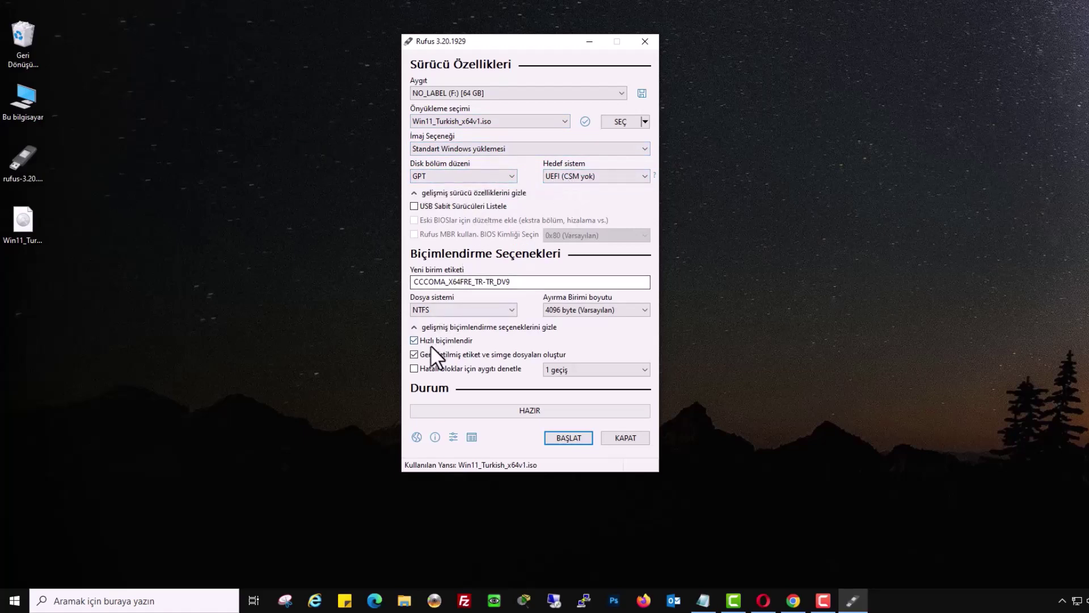
click(430, 310)
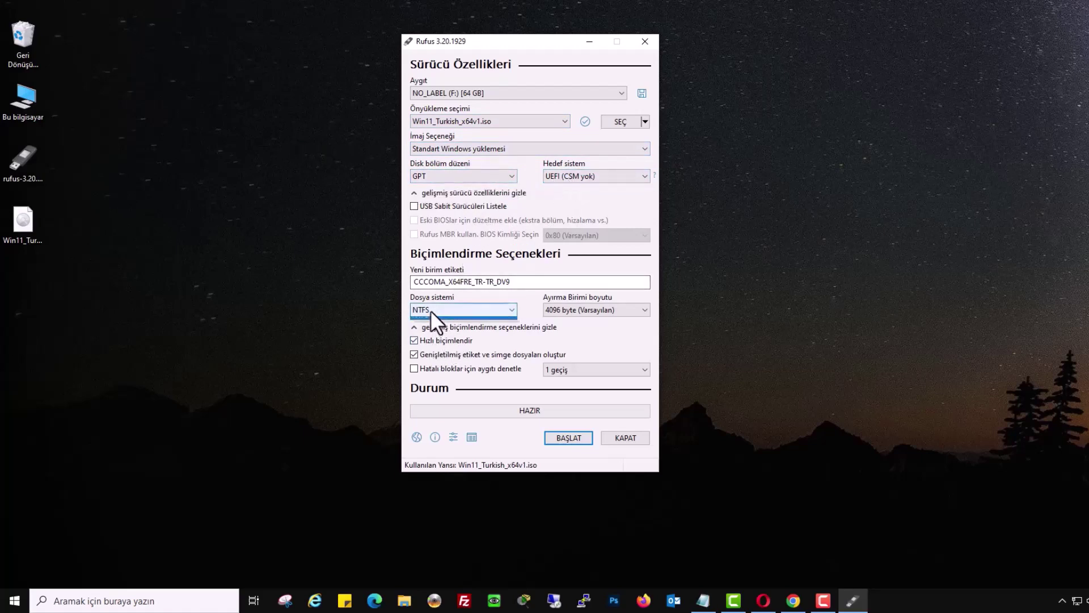
click(461, 307)
- Start writing the USB drive with only the 4GB+ RAM, Secure Boot and TPM 2.0 requirement removed from the Windows installation
click(583, 438)
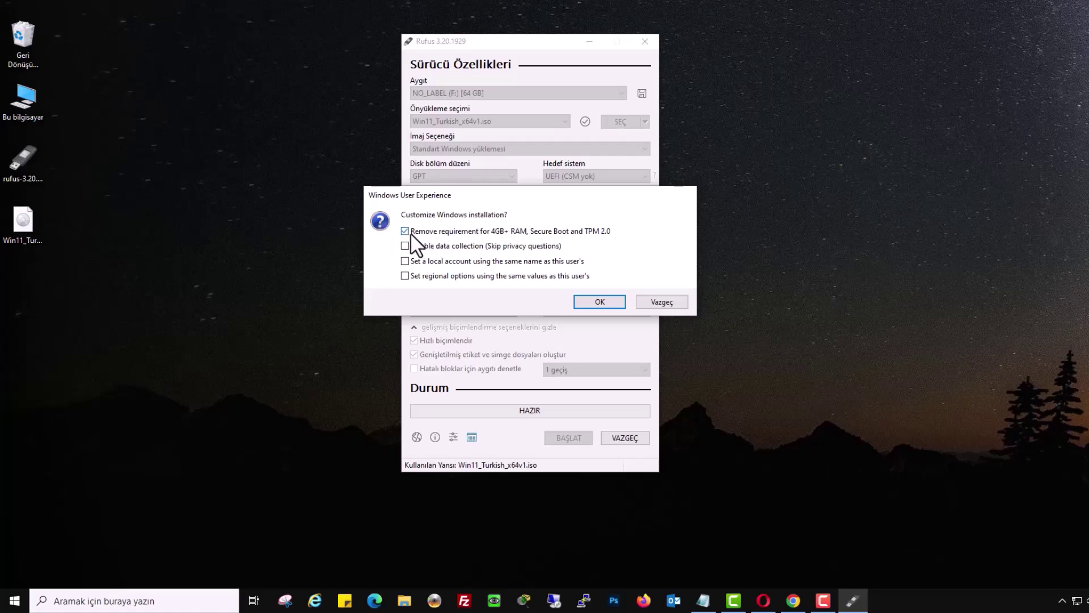
click(602, 301)
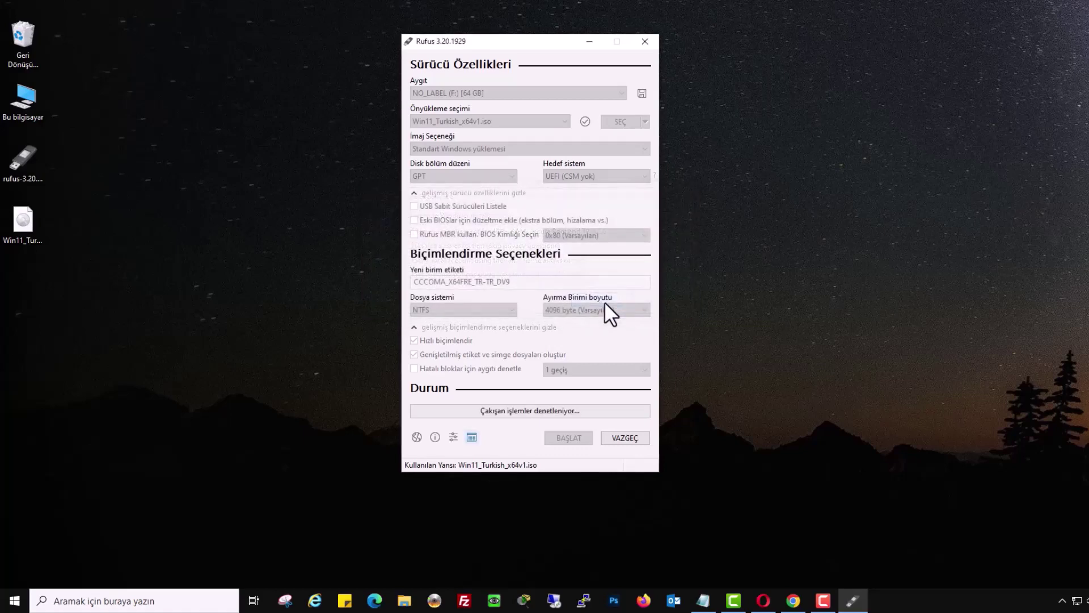
click(623, 323)
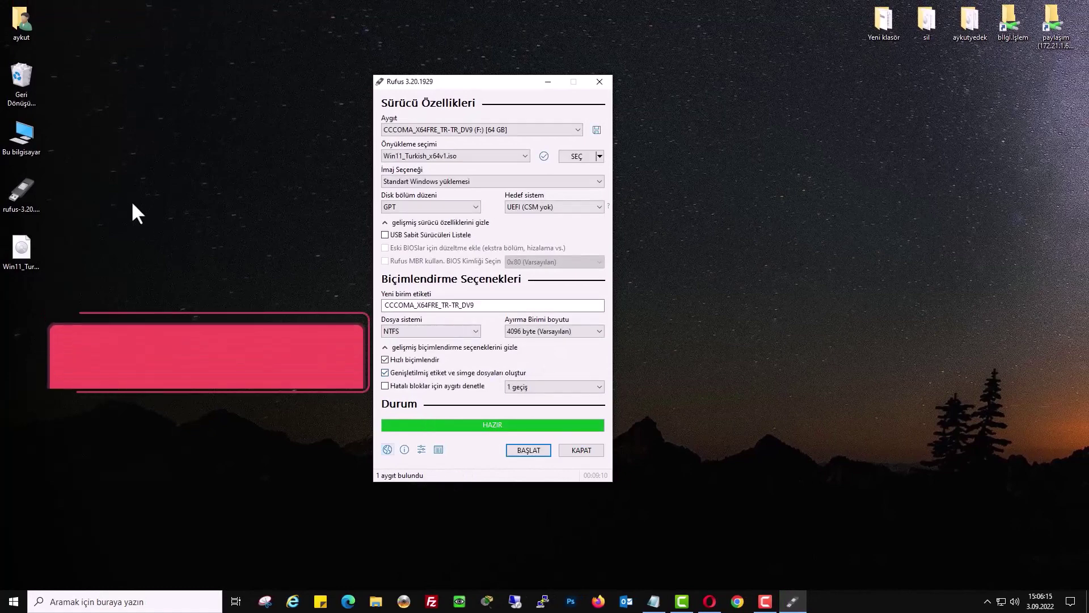
- Check the installation files on the CCCOMA_X64FRE_TR-TR_DV9 (F:) drive in Bu bilgisayar, close it and select Win11_Turkish_x64v1.iso on the desktop
double_click(25, 140)
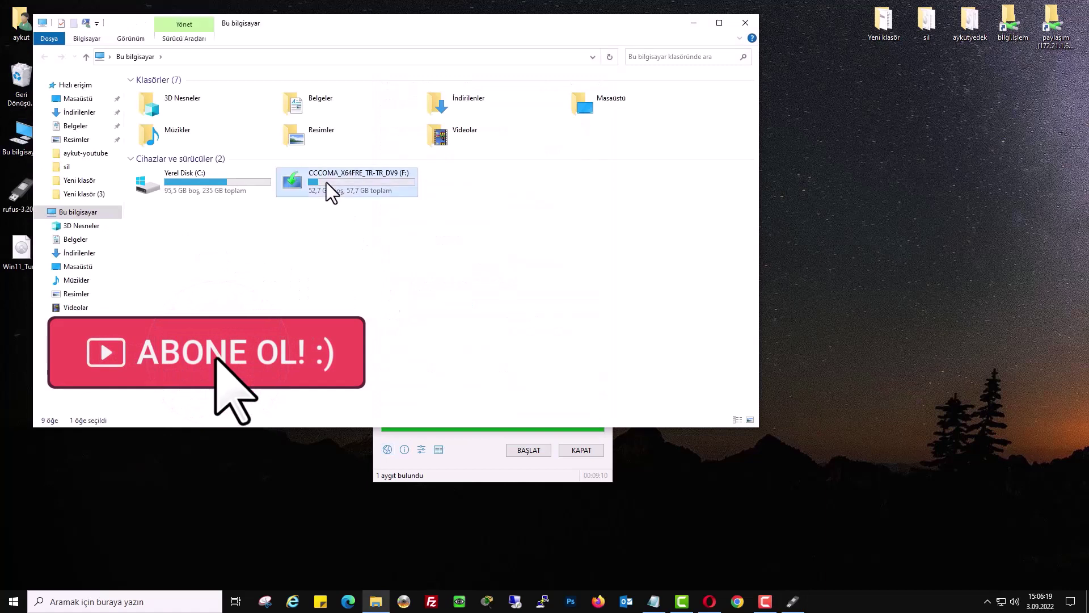
double_click(333, 188)
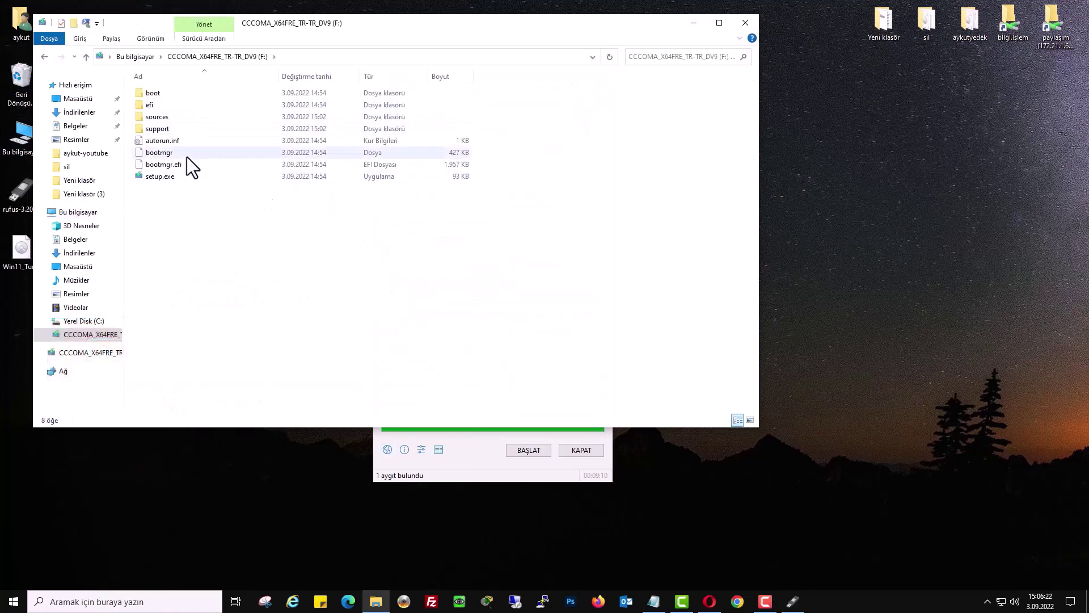
click(745, 25)
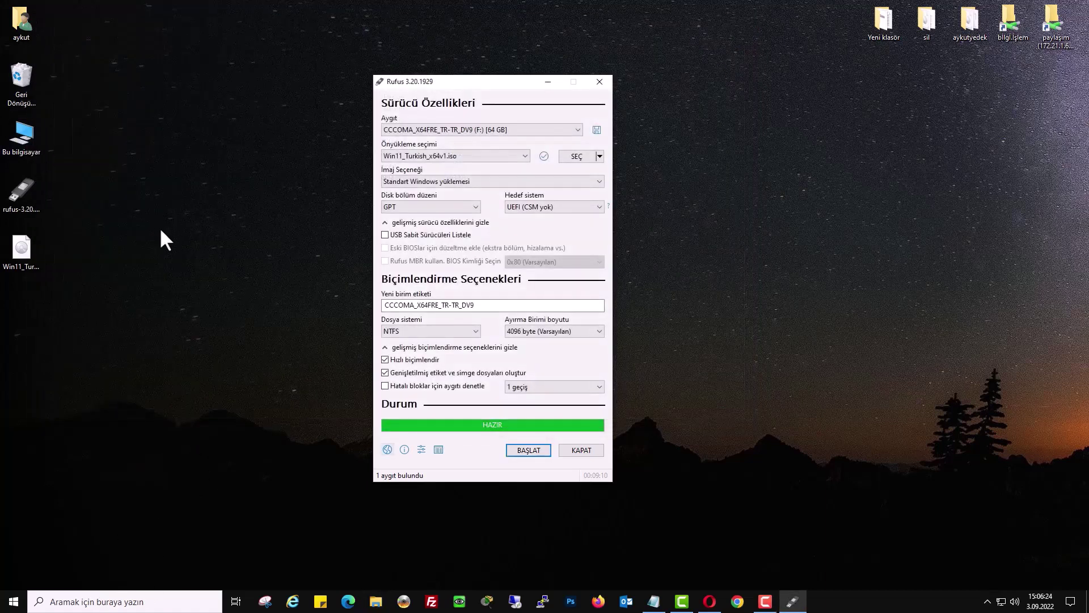
click(18, 250)
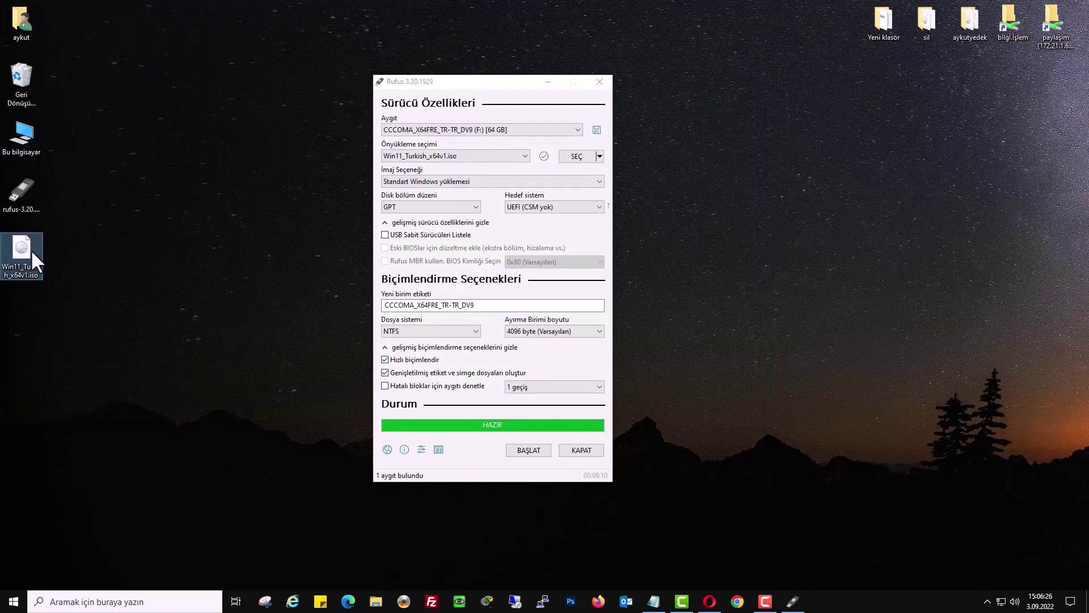